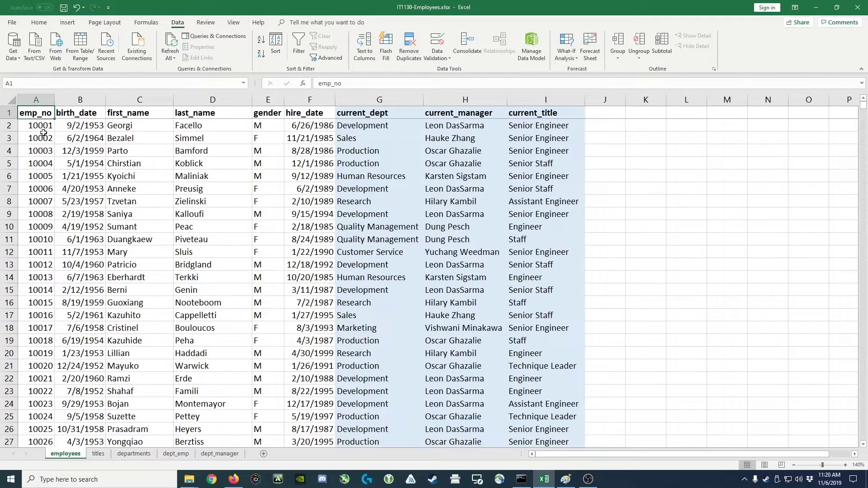
Step: In Paint, draw a box divided by three horizontal row lines
key(alt+Tab)
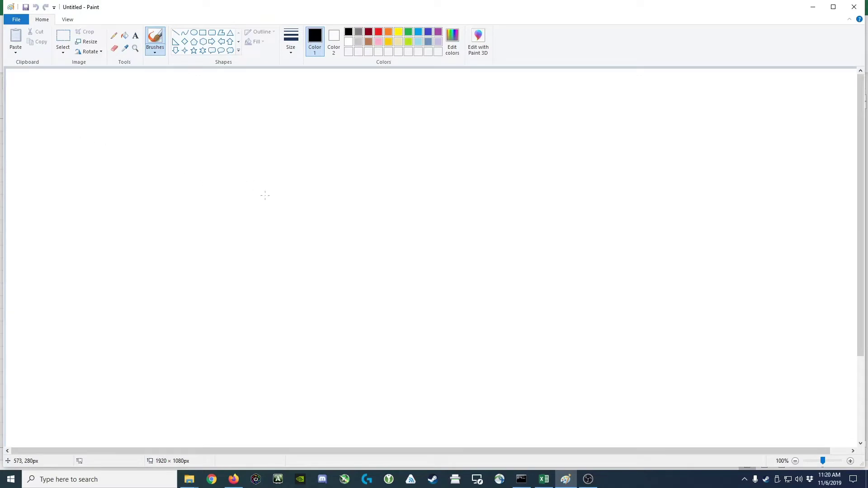
mouse_move(209, 388)
mouse_down()
mouse_move(213, 245)
mouse_move(271, 132)
mouse_move(558, 134)
mouse_up()
drag(216, 200, 574, 197)
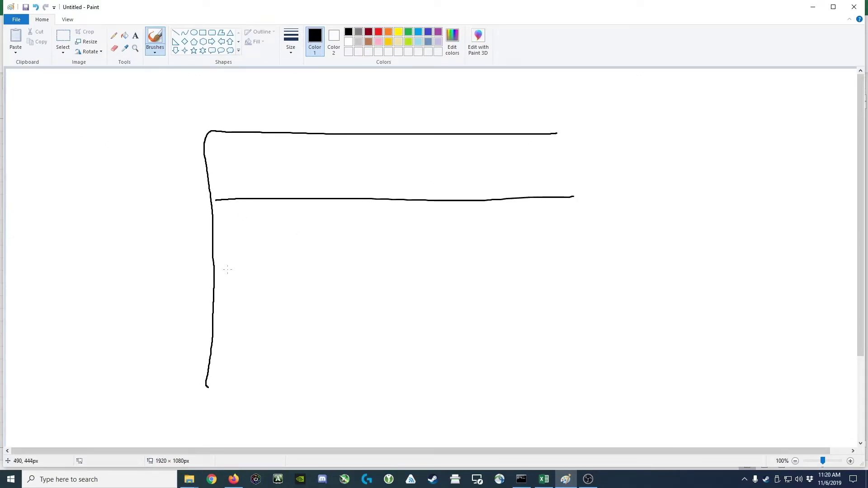
drag(222, 268, 609, 275)
drag(222, 336, 610, 337)
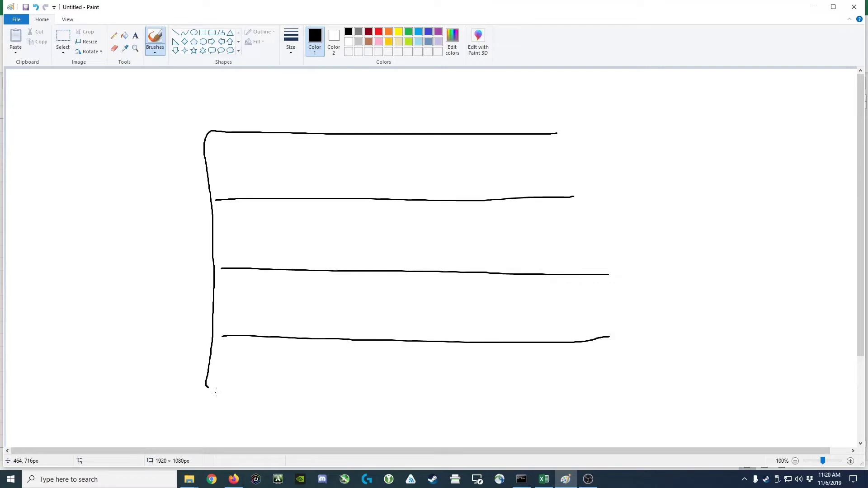
mouse_move(216, 392)
mouse_down()
mouse_move(655, 358)
mouse_move(537, 134)
mouse_up()
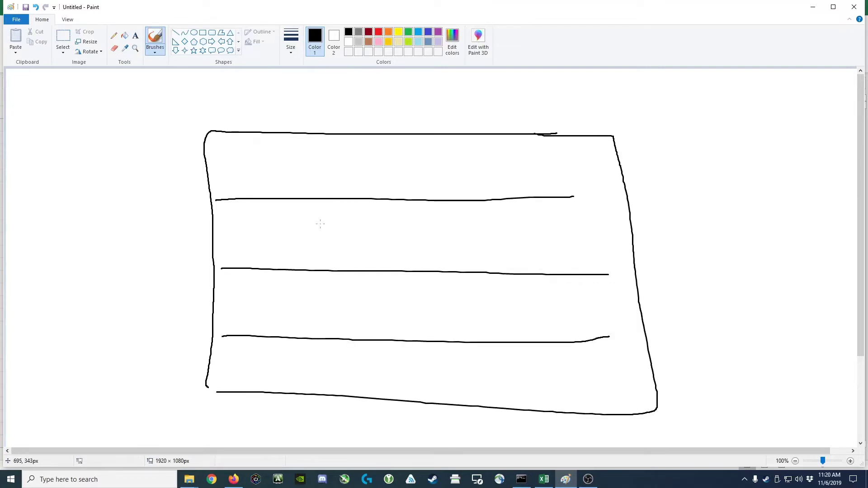
Step: Handwrite the word 'Count' inside the top row of the box
mouse_move(322, 221)
mouse_down()
mouse_move(310, 218)
mouse_move(365, 272)
mouse_move(369, 244)
mouse_move(491, 266)
mouse_up()
drag(527, 210, 528, 267)
drag(501, 244, 555, 240)
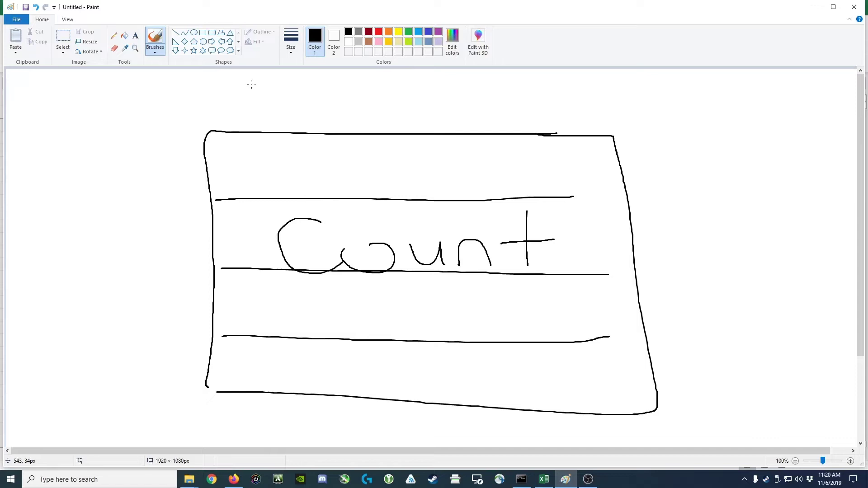
Step: Write F and M column headings above the box and split it with a vertical divider
mouse_move(252, 81)
mouse_down()
mouse_move(255, 118)
mouse_move(274, 82)
mouse_move(290, 96)
mouse_up()
drag(416, 85, 423, 125)
drag(420, 96, 458, 119)
mouse_move(360, 137)
mouse_down()
mouse_move(376, 337)
mouse_move(367, 394)
mouse_up()
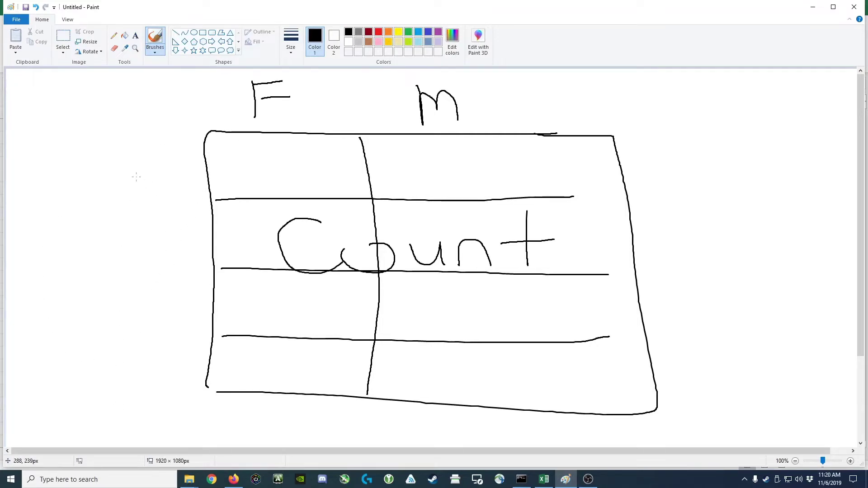
Step: Write 'Dept' left of the box and number its rows 1 to 4
mouse_move(34, 149)
mouse_down()
mouse_move(46, 194)
mouse_move(28, 210)
mouse_up()
drag(83, 191, 97, 204)
mouse_move(113, 196)
mouse_down()
mouse_move(115, 235)
mouse_move(111, 202)
mouse_up()
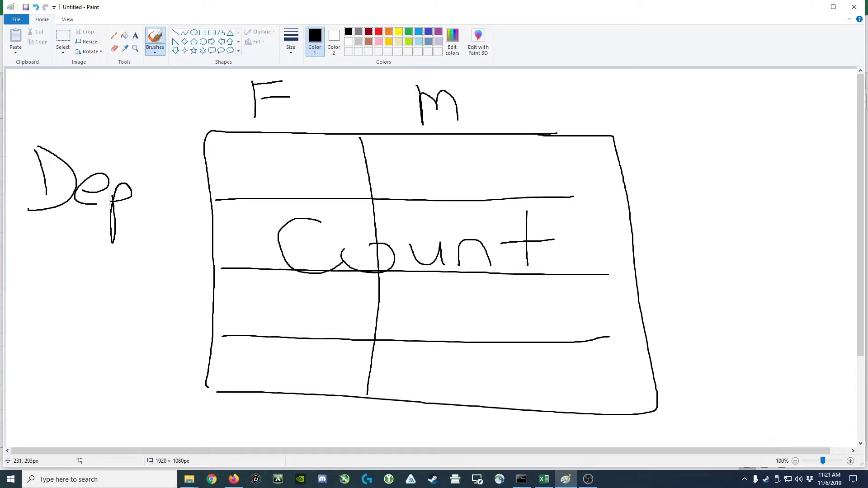
mouse_move(144, 144)
mouse_down()
mouse_move(145, 212)
mouse_move(158, 185)
mouse_up()
drag(189, 158, 192, 179)
mouse_move(192, 221)
mouse_down()
mouse_move(209, 224)
mouse_move(201, 240)
mouse_up()
mouse_move(204, 288)
mouse_down()
mouse_move(207, 305)
mouse_move(198, 312)
mouse_up()
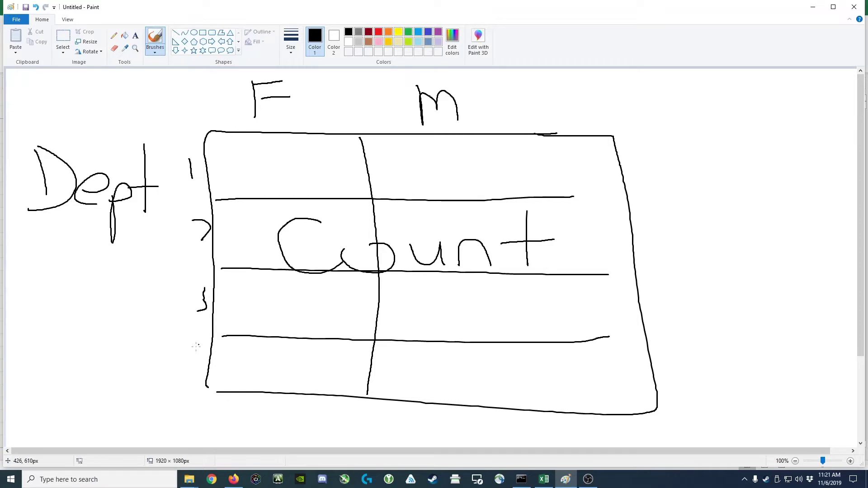
mouse_move(184, 360)
mouse_down()
mouse_move(200, 362)
mouse_move(194, 374)
mouse_move(182, 362)
mouse_up()
Step: Select the whole employees sheet and insert a PivotTable on a new worksheet, Sheet8
key(alt+Tab)
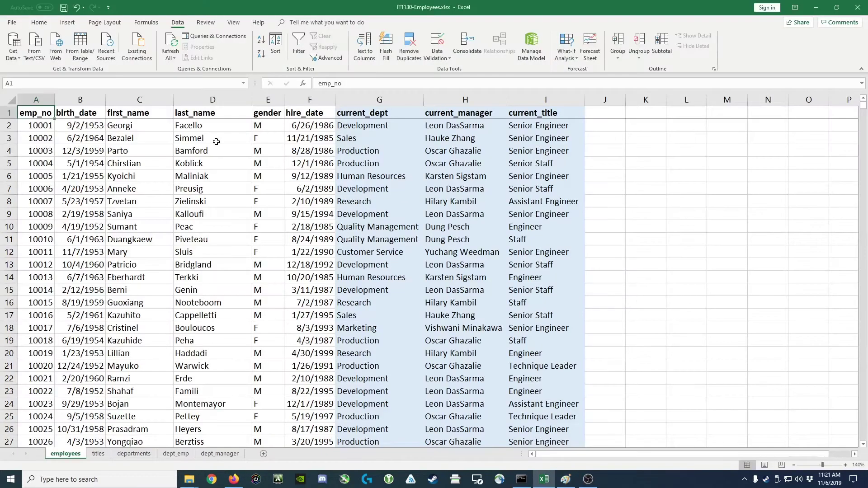
click(13, 102)
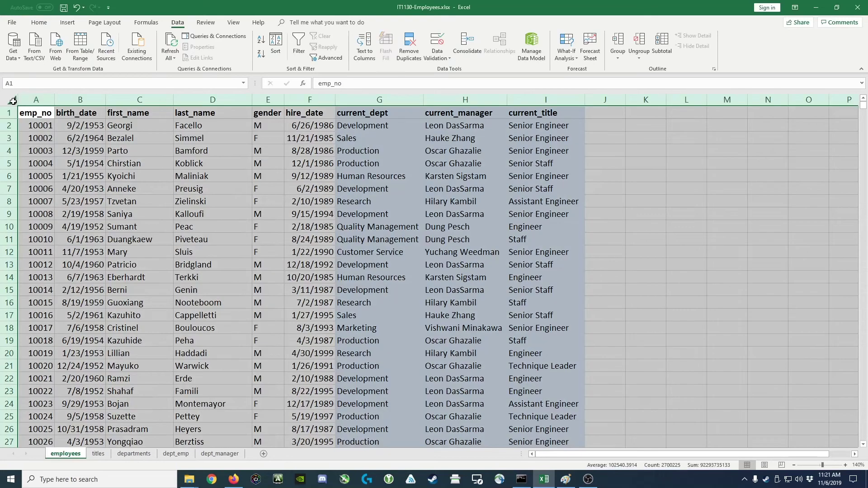
click(68, 23)
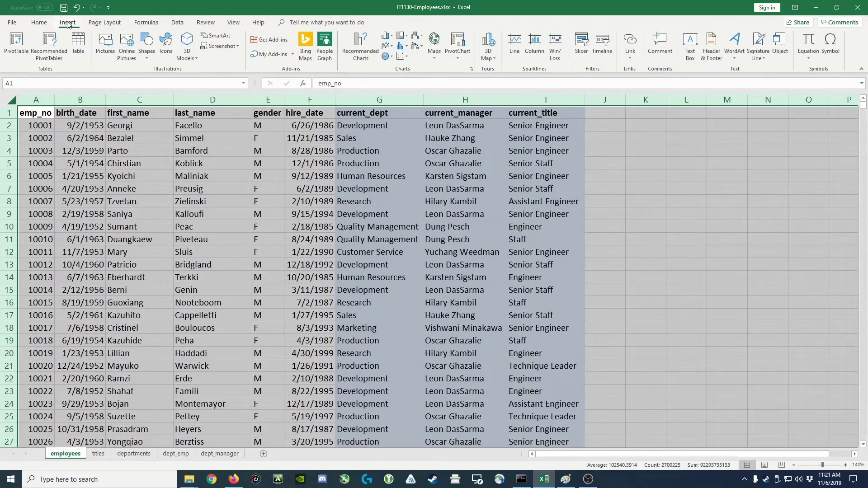
click(16, 43)
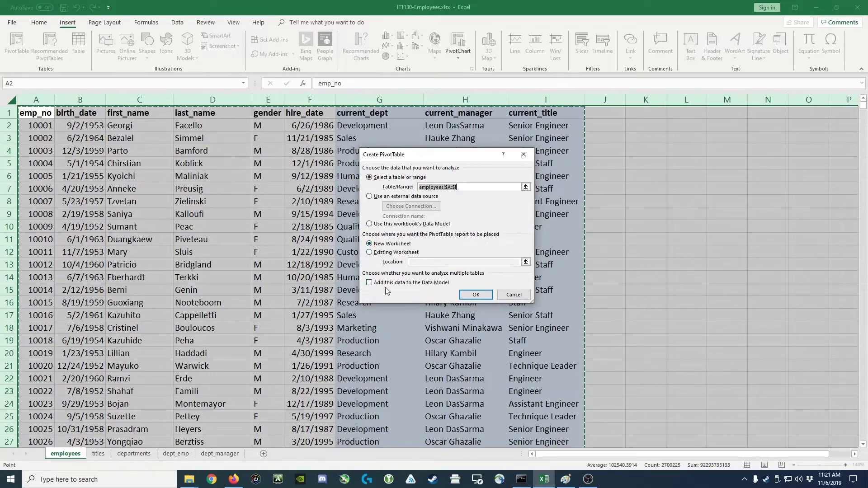
click(480, 297)
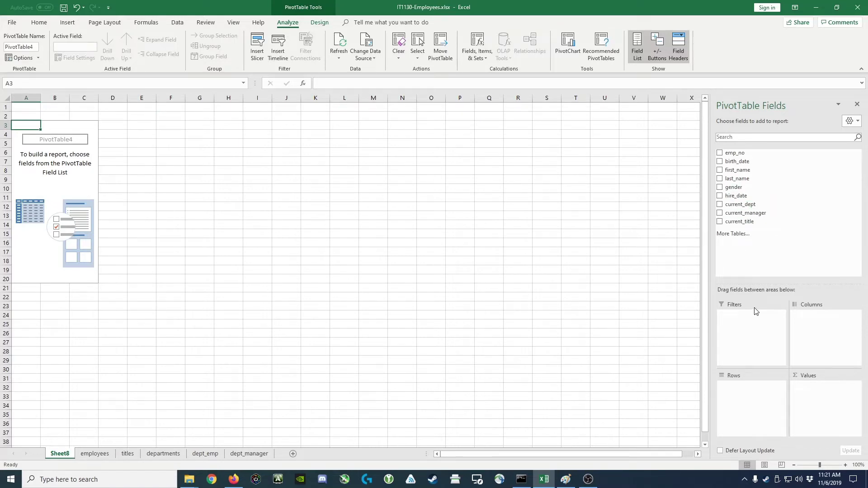
Step: Switch to Paint to view the Count sketch with F/M columns and Dept rows 1–4
key(alt+Tab)
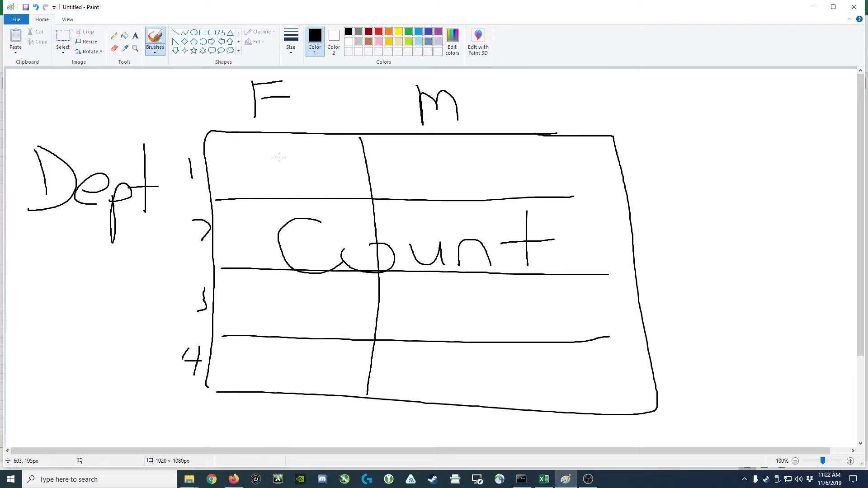
Step: Back in Excel, add gender to the PivotTable's Columns area for F, M and (blank) headings
key(alt+Tab)
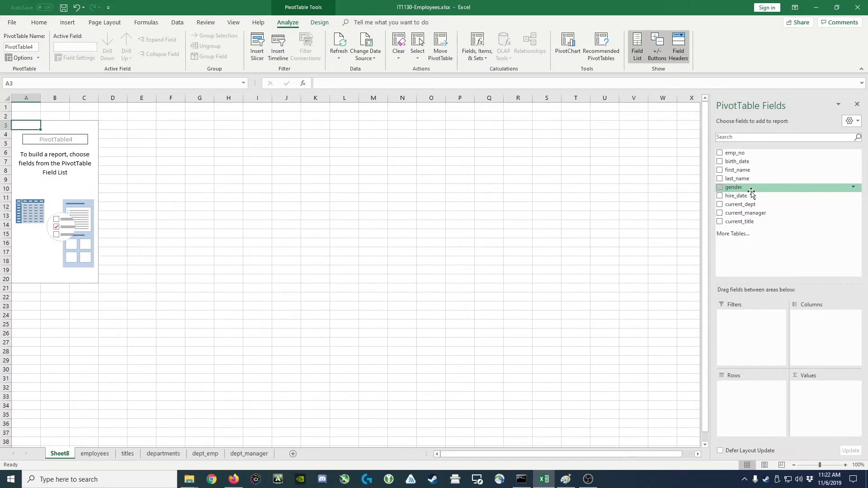
drag(734, 191, 813, 328)
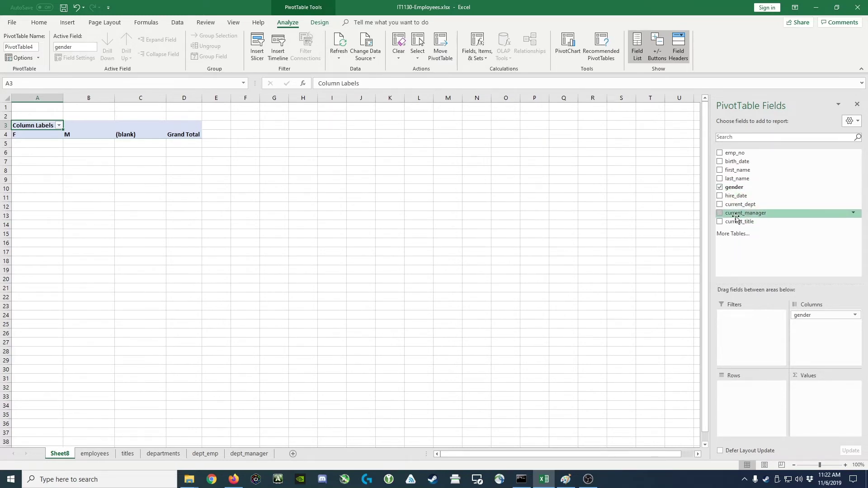
Step: Add current_dept to Rows, listing departments from Customer Service through Sales plus (blank)
drag(736, 205, 742, 400)
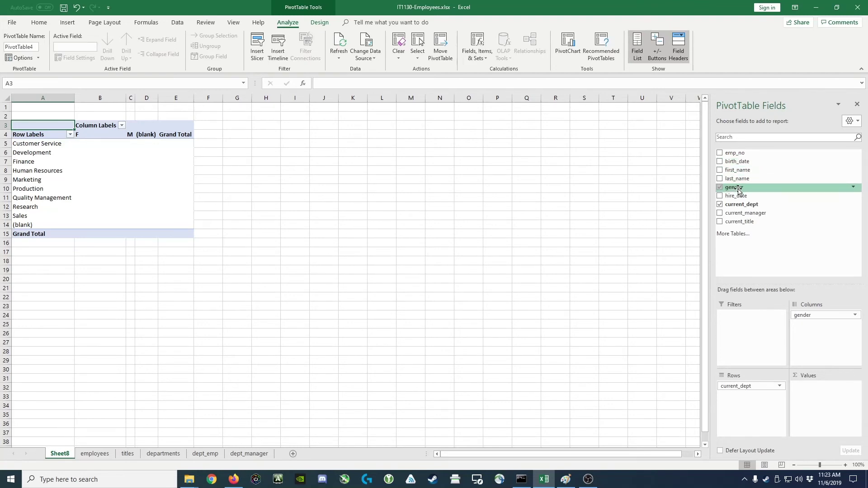
Step: Add gender to Values as Count of gender, giving a grand total of 300024
drag(735, 189, 834, 403)
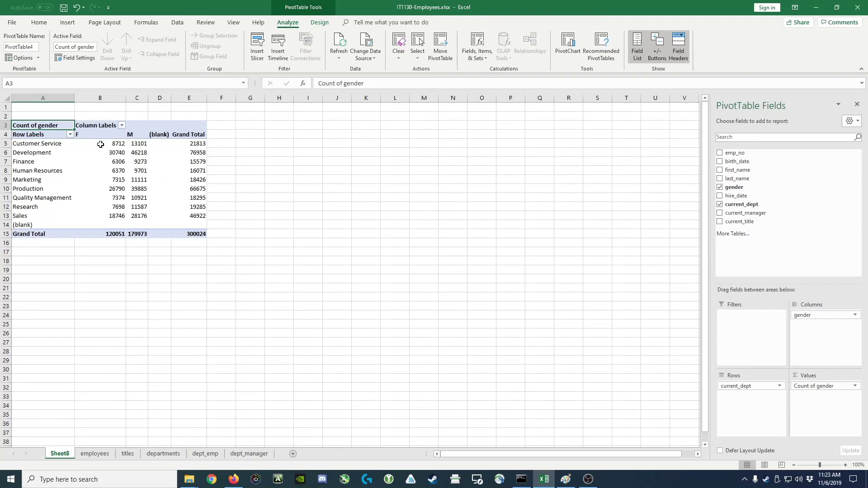
Step: Format the counts in B5:E15 with Comma Style and zero decimal places
drag(100, 144, 180, 234)
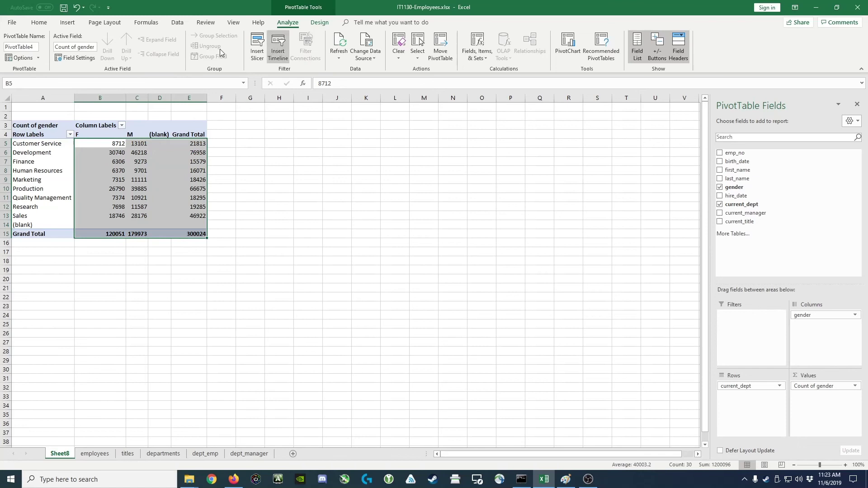
click(38, 22)
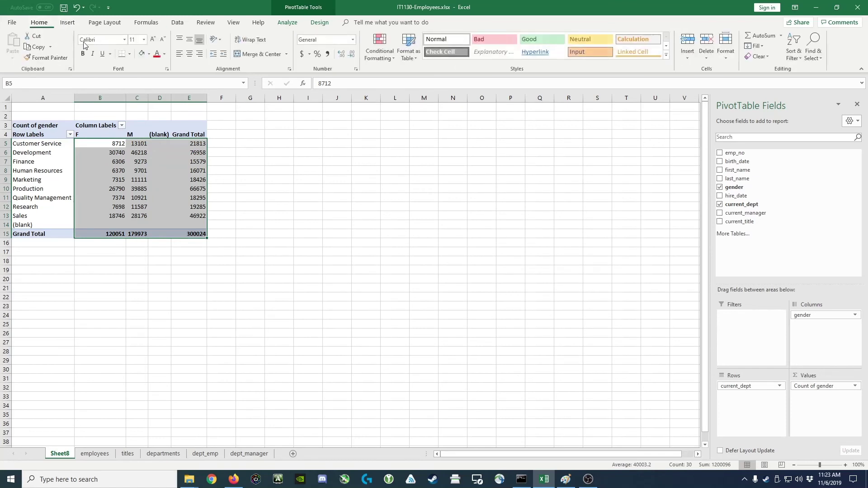
click(328, 54)
click(352, 54)
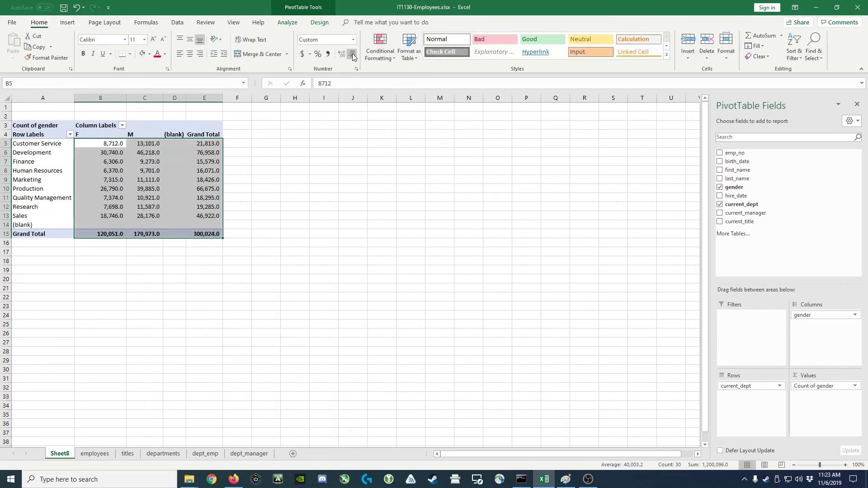
click(352, 54)
Step: Right-align the contents of columns B through E
drag(97, 103, 207, 193)
click(200, 54)
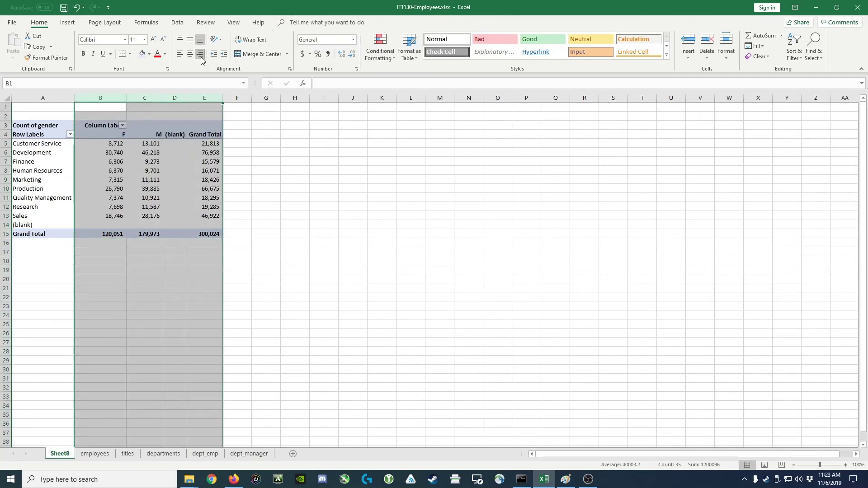
click(153, 160)
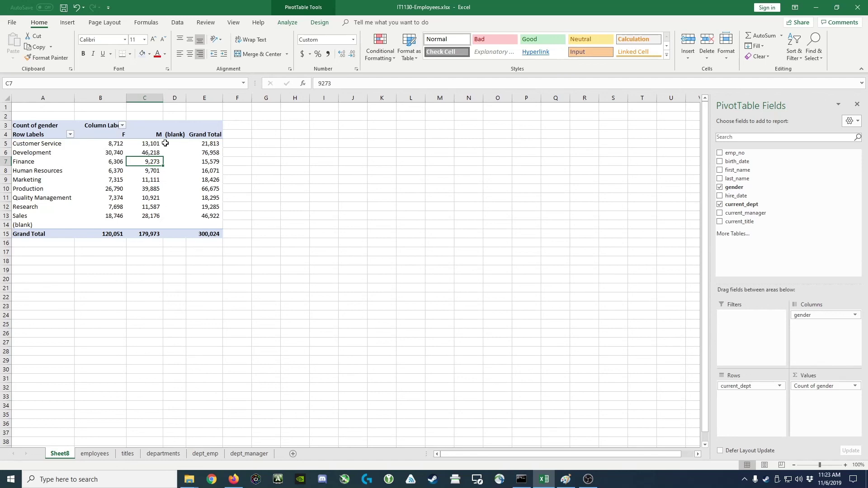
mouse_move(154, 144)
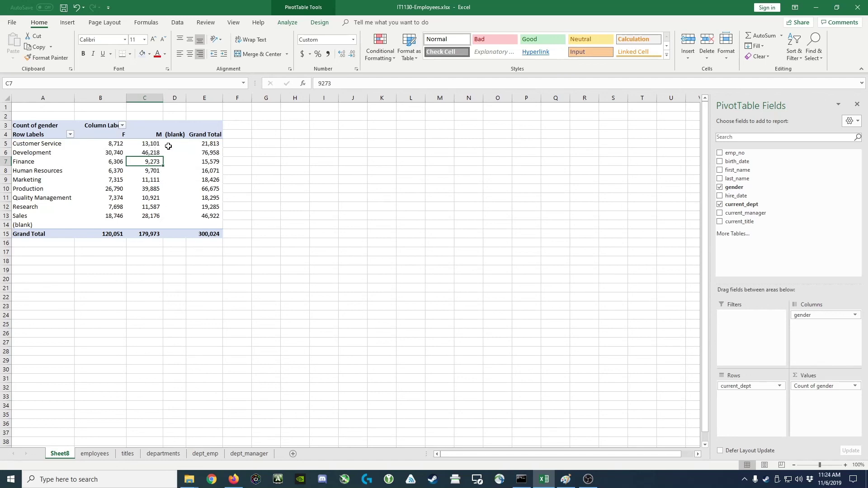